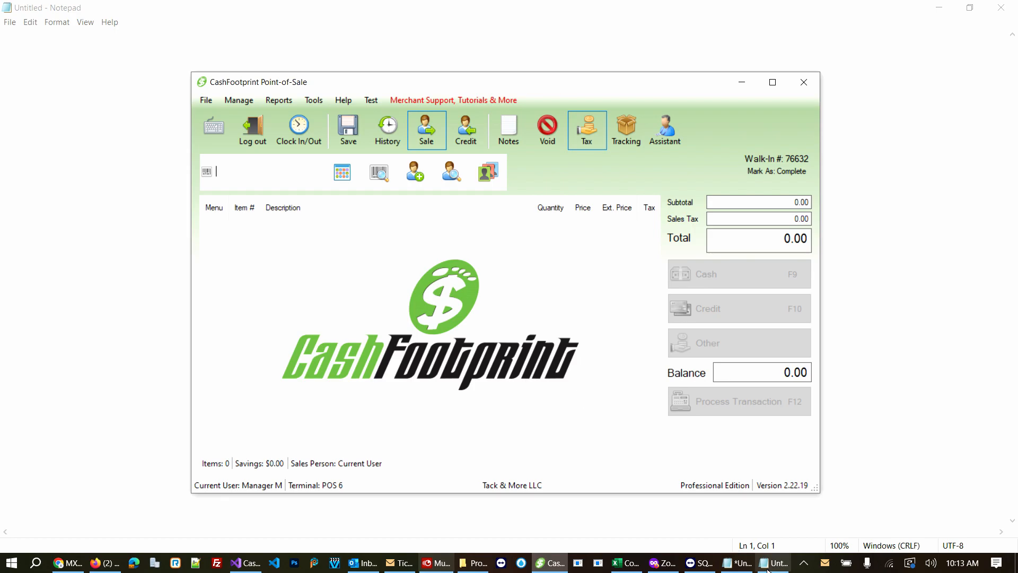
{"action": "left_click", "coordinate": [784, 568]}
{"action": "left_click", "coordinate": [739, 561]}
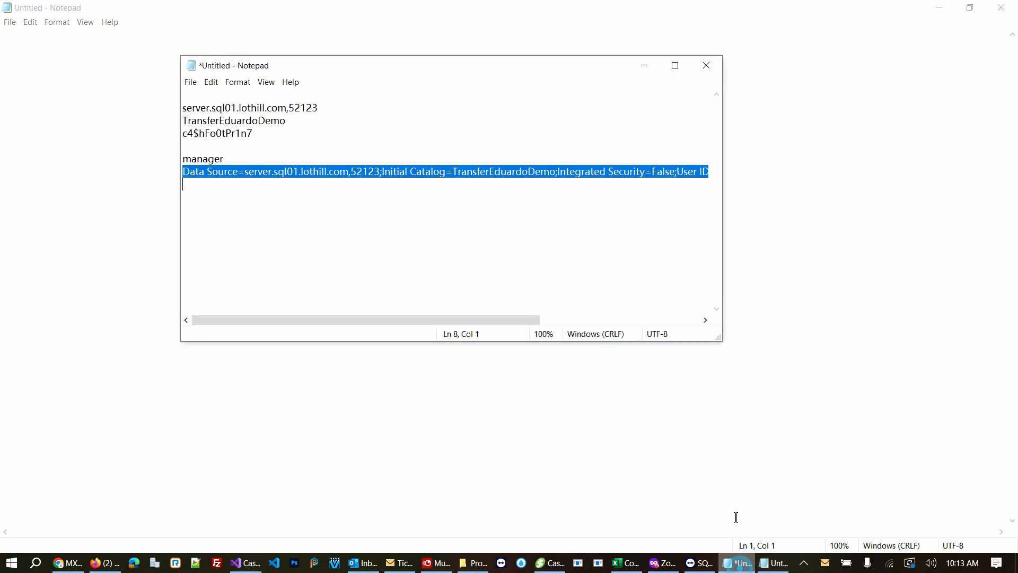
{"action": "left_click", "coordinate": [827, 170]}
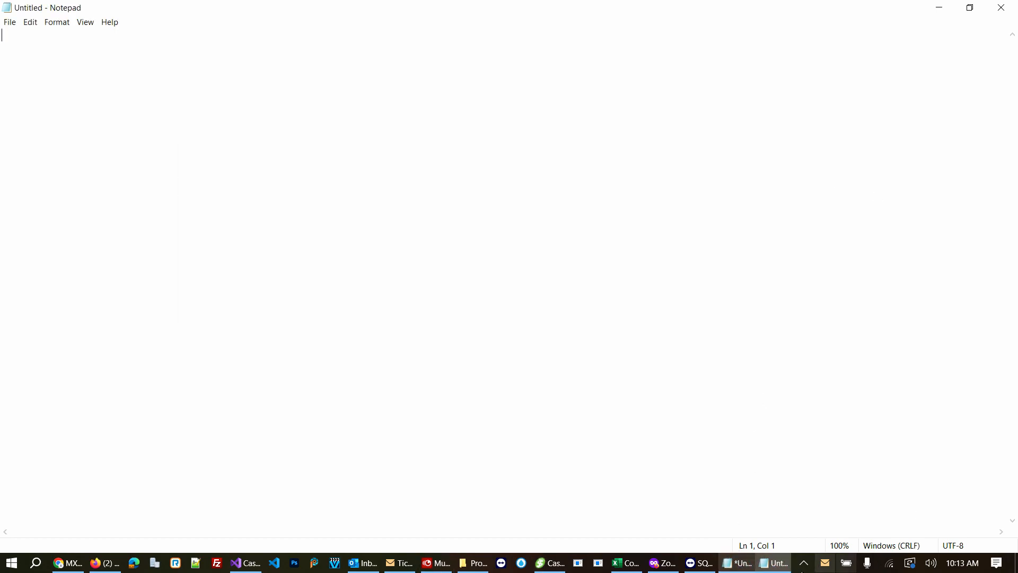
In CashFootprint's add-on options, turn off transferring inventory quantity only, check the transfer server connection string, and save the options.
{"action": "left_click", "coordinate": [559, 566]}
{"action": "left_click", "coordinate": [313, 100]}
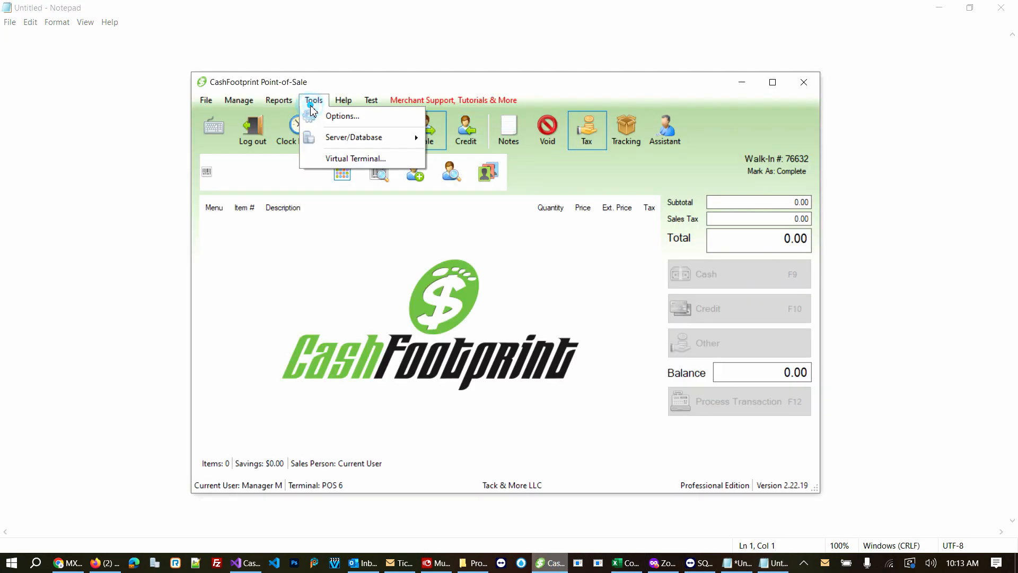
{"action": "left_click", "coordinate": [330, 117]}
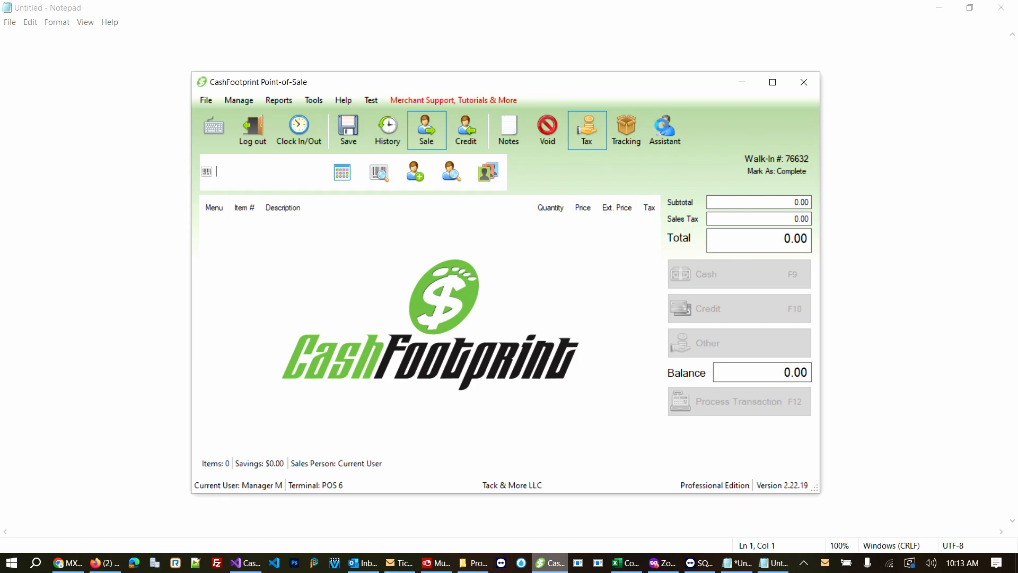
{"action": "left_click", "coordinate": [628, 127]}
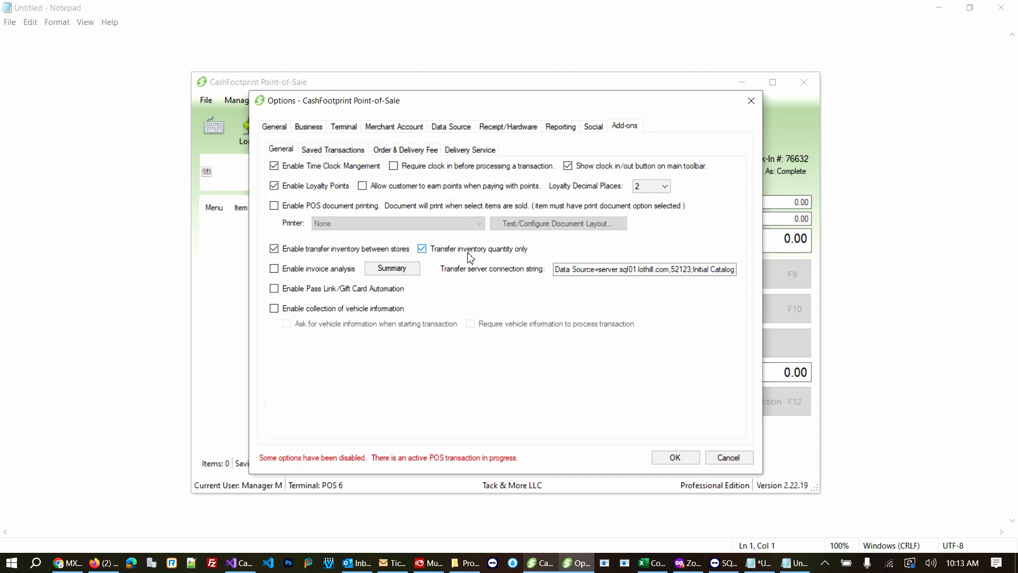
{"action": "left_click", "coordinate": [513, 250]}
{"action": "left_click", "coordinate": [575, 271]}
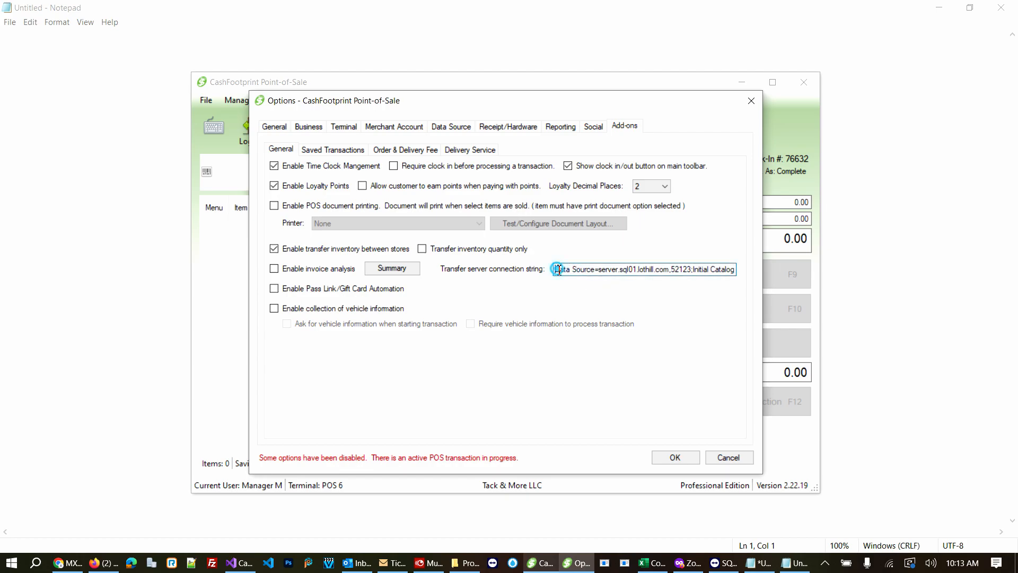
{"action": "key", "text": "ctrl+a"}
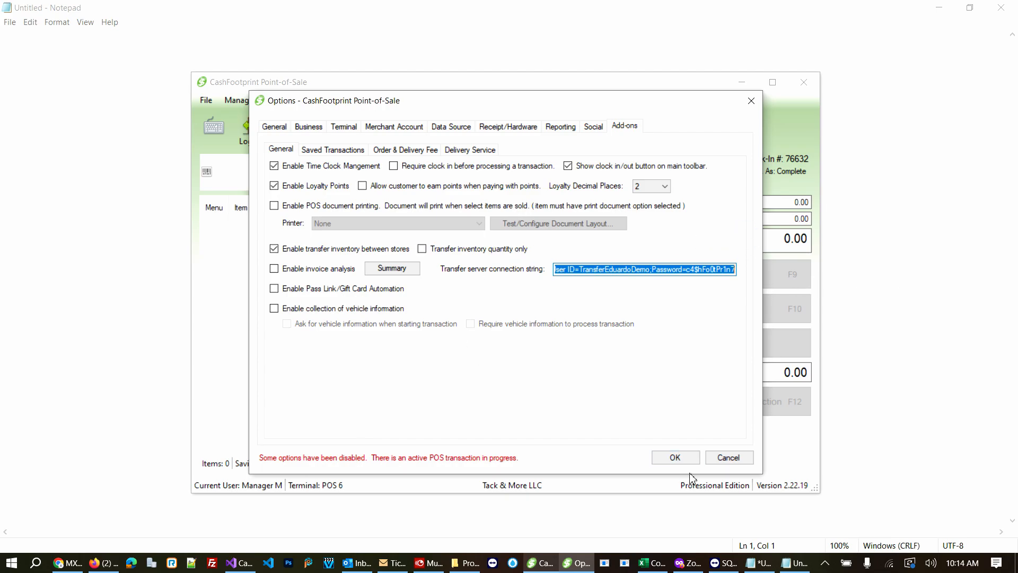
{"action": "left_click", "coordinate": [675, 457]}
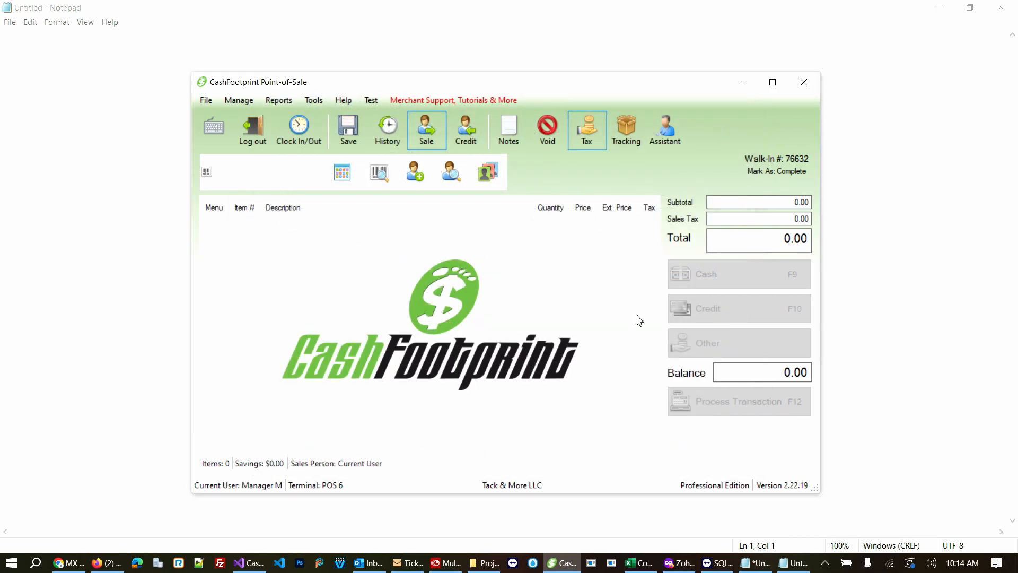
Look over the available inventory reports and open the inventory transfer window.
{"action": "left_click", "coordinate": [280, 101]}
{"action": "mouse_move", "coordinate": [343, 181]}
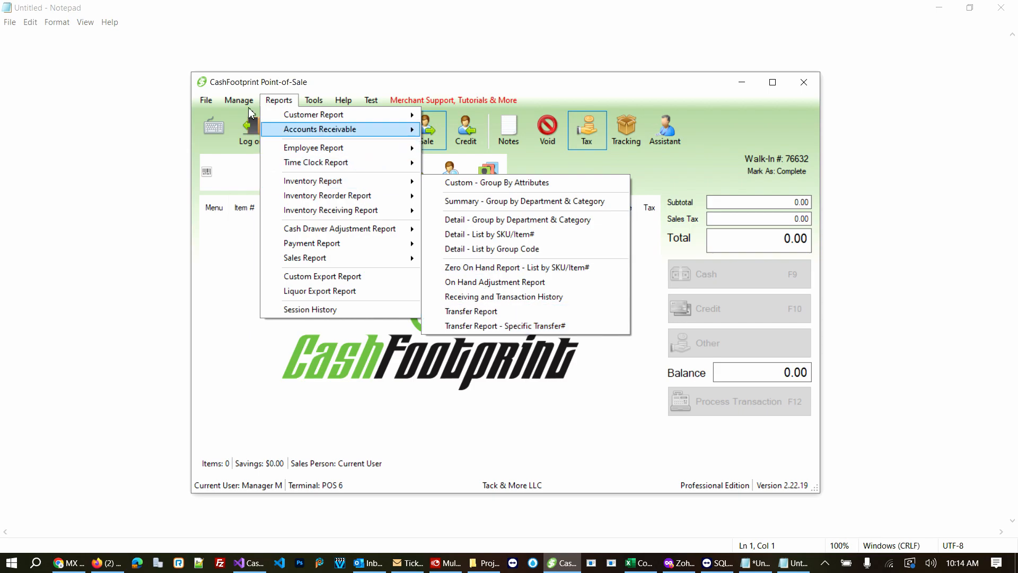
{"action": "mouse_move", "coordinate": [212, 103]}
{"action": "mouse_move", "coordinate": [247, 104]}
{"action": "mouse_move", "coordinate": [271, 199]}
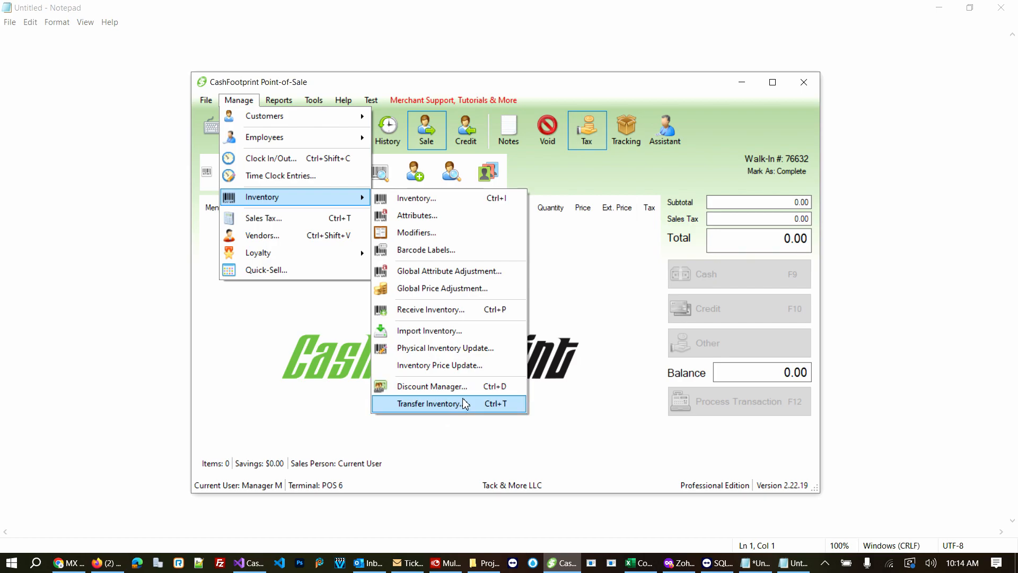
{"action": "left_click", "coordinate": [427, 401]}
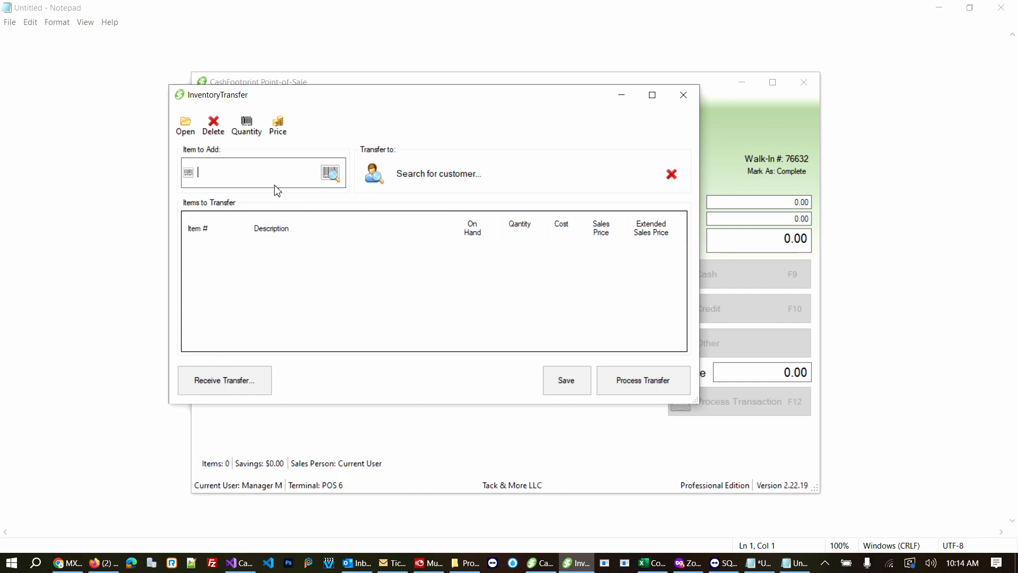
Add item 6 to the transfer and choose the first listed customer as the recipient.
{"action": "type", "text": "6"}
{"action": "key", "text": "Return"}
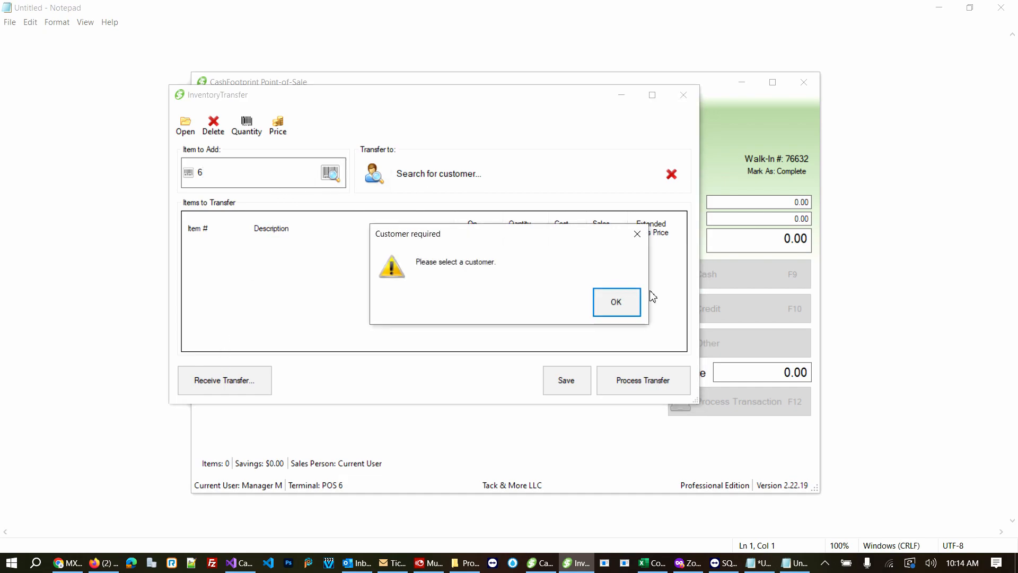
{"action": "left_click", "coordinate": [615, 302]}
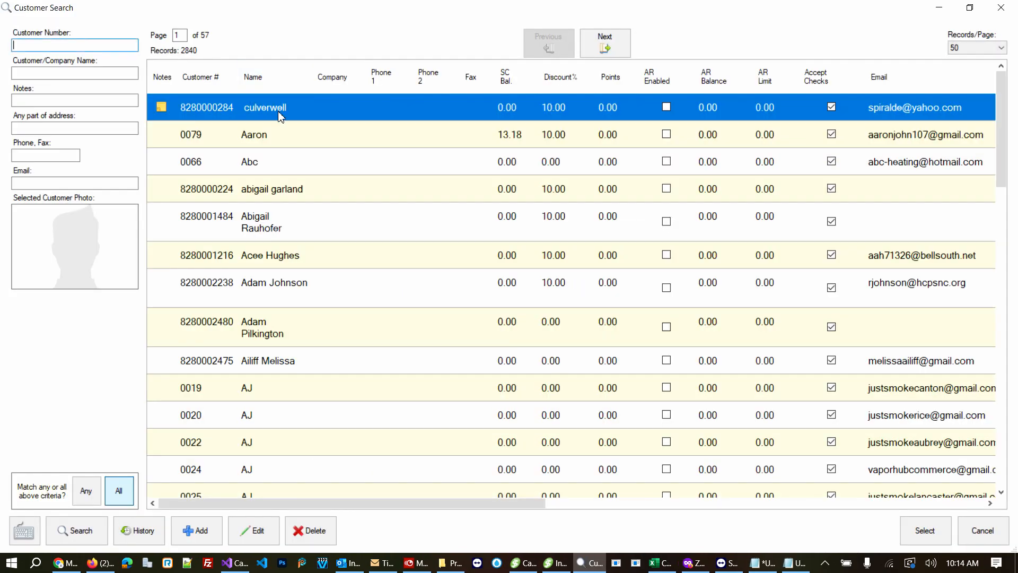
{"action": "double_click", "coordinate": [277, 111]}
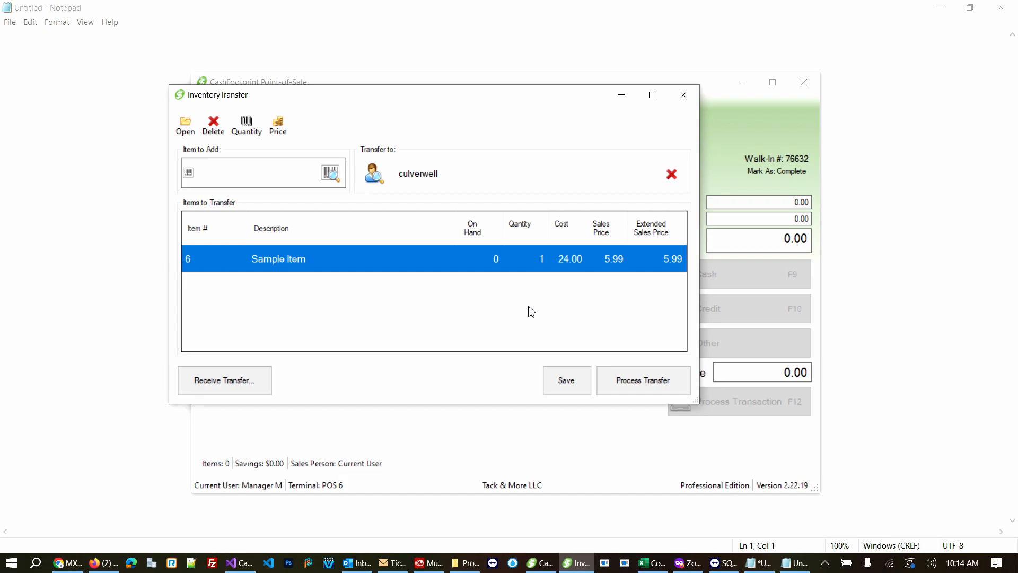
Set the quantity to send for Sample Item to 2.
{"action": "double_click", "coordinate": [525, 255]}
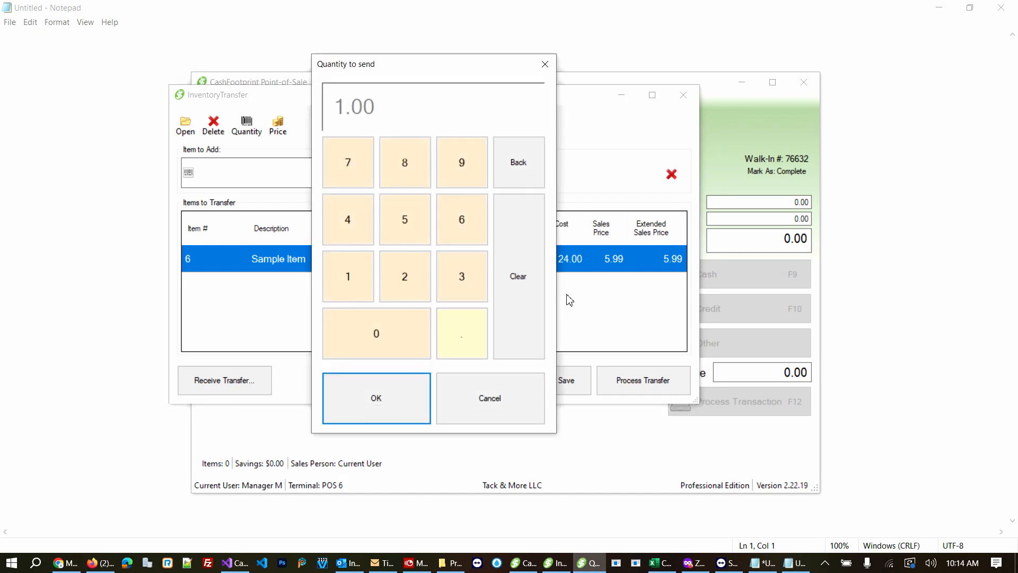
{"action": "left_click", "coordinate": [417, 276]}
{"action": "left_click", "coordinate": [404, 407]}
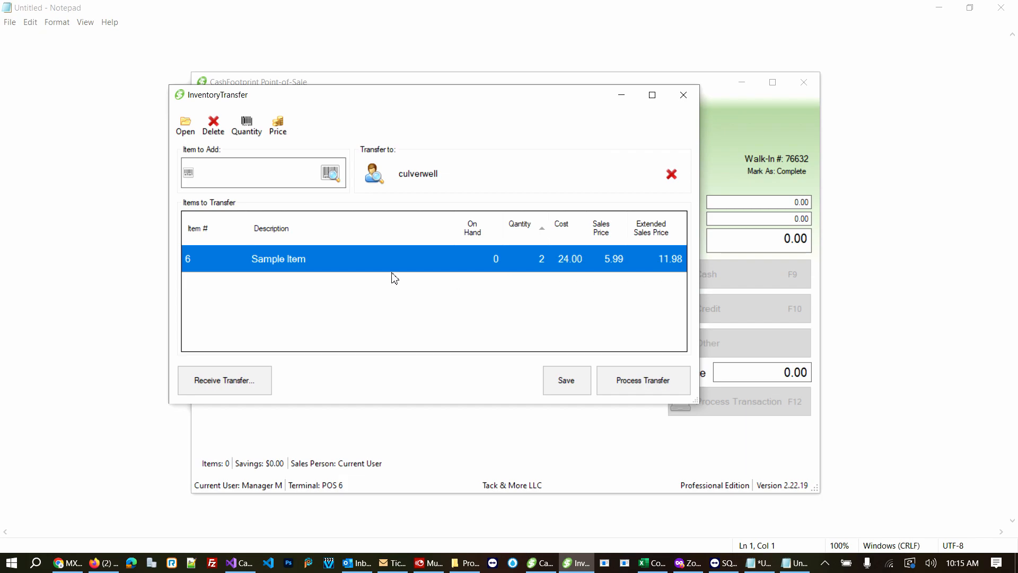
Open the sales price of Sample Item without changing it and remove the item from the transfer.
{"action": "double_click", "coordinate": [609, 259]}
{"action": "left_click", "coordinate": [509, 408]}
{"action": "key", "text": "Delete"}
Add item 6 to the transfer again with a quantity of 2.
{"action": "left_click", "coordinate": [272, 176]}
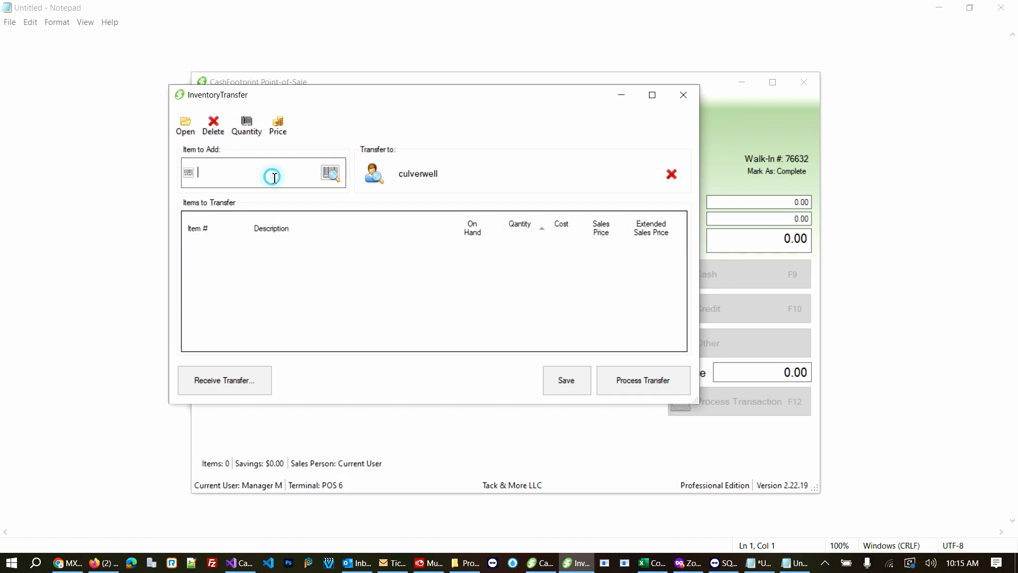
{"action": "type", "text": "6"}
{"action": "key", "text": "Return"}
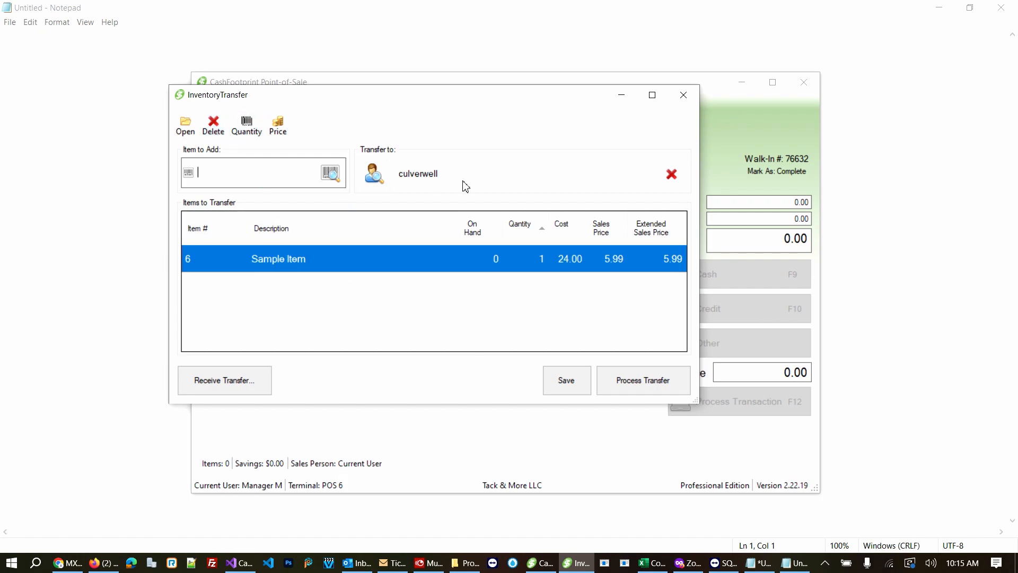
{"action": "double_click", "coordinate": [529, 267]}
{"action": "type", "text": "2"}
{"action": "key", "text": "Return"}
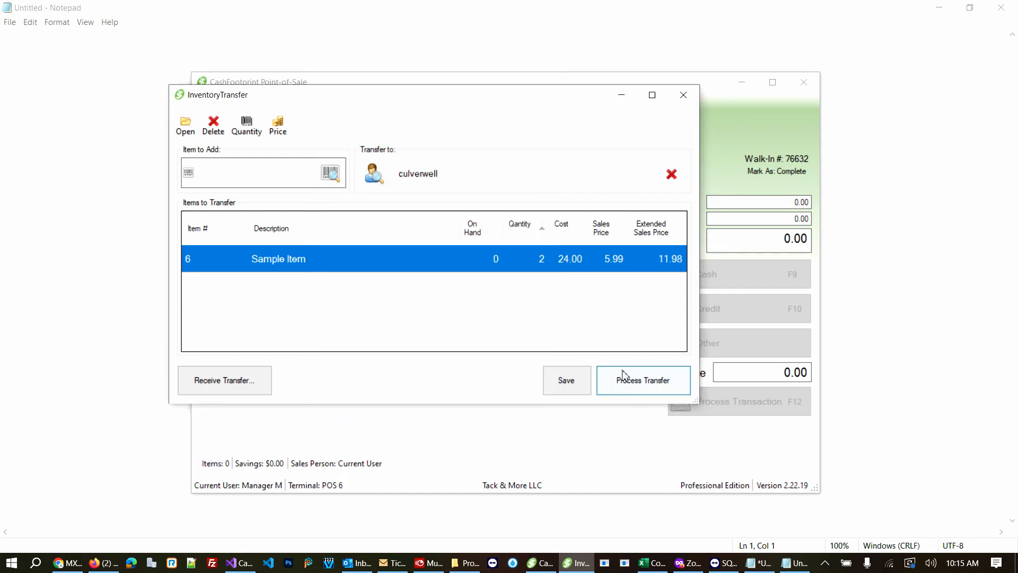
Process the transfer, review its transfer report with and without the group tree, and close the report and transfer windows.
{"action": "left_click", "coordinate": [643, 385]}
{"action": "left_click", "coordinate": [562, 303]}
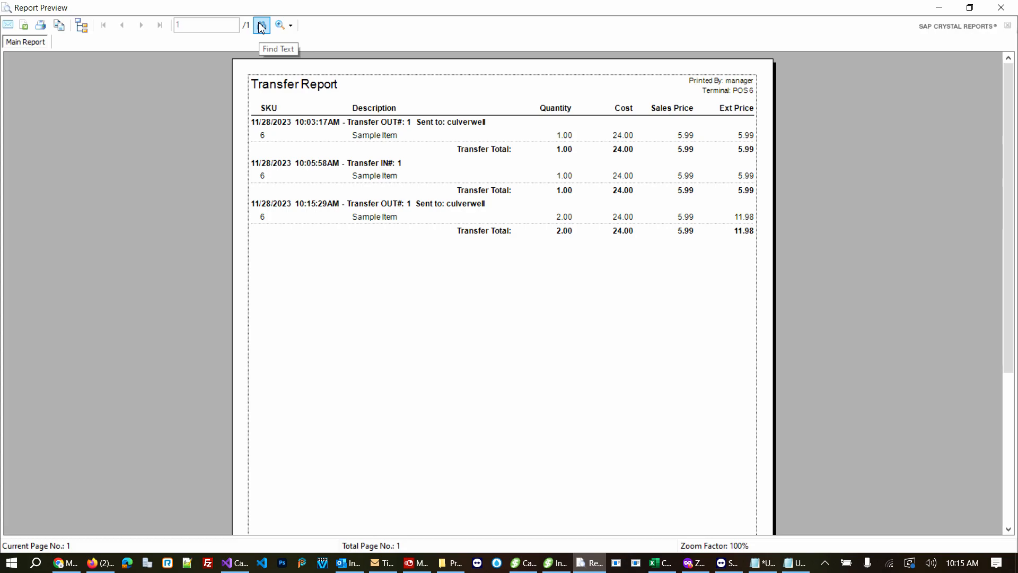
{"action": "left_click", "coordinate": [79, 29]}
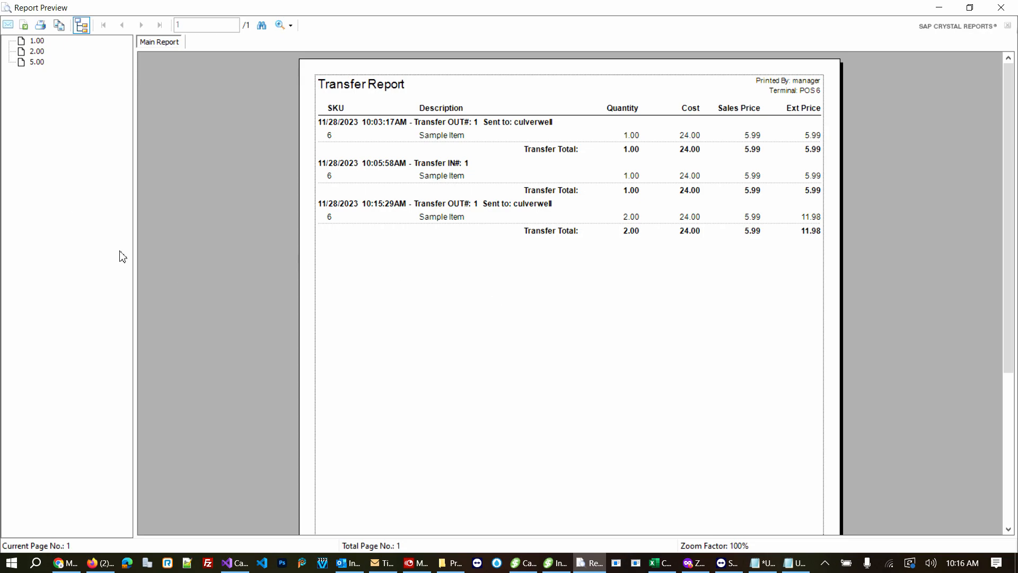
{"action": "left_click", "coordinate": [80, 26]}
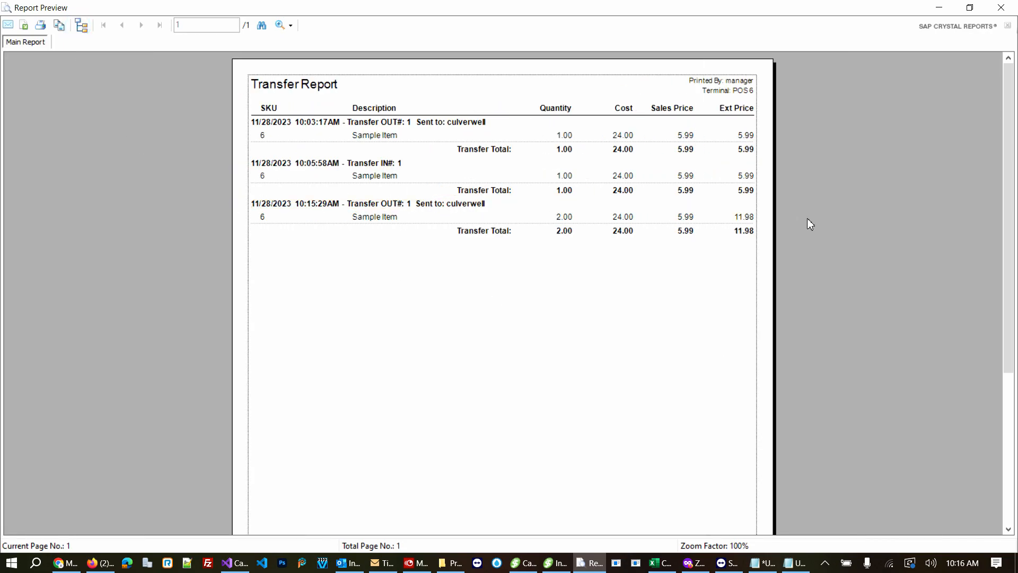
{"action": "left_click", "coordinate": [1001, 8]}
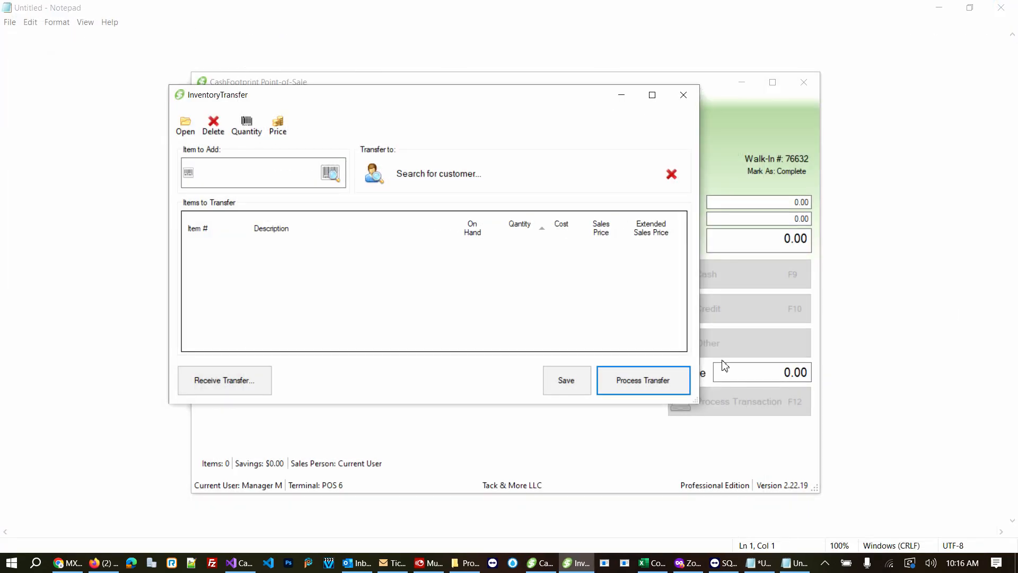
{"action": "left_click", "coordinate": [684, 95]}
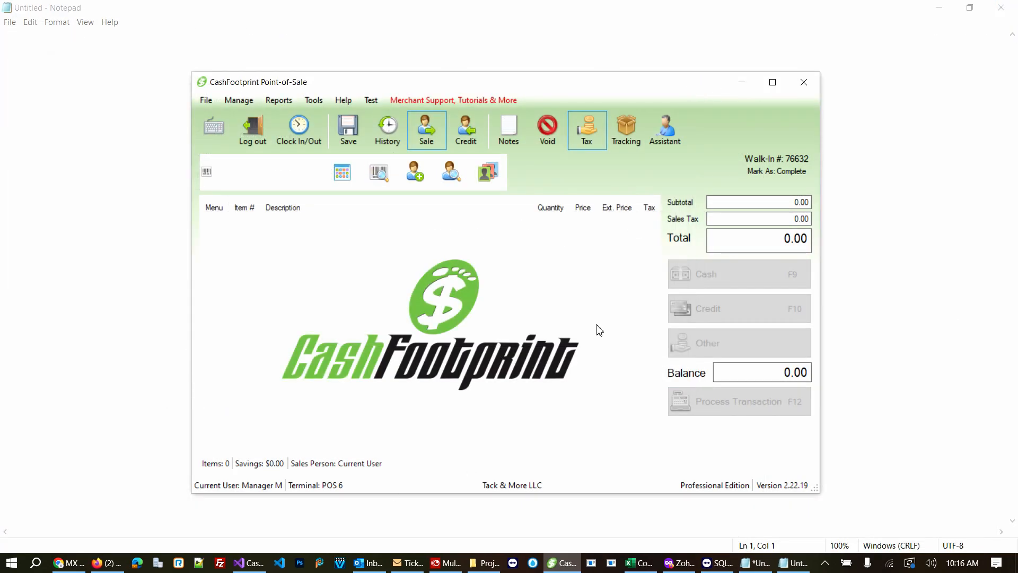
Filter the inventory by item number 6, check the on-hand quantity of Sample Item, and close the inventory window.
{"action": "left_click", "coordinate": [239, 100]}
{"action": "left_click", "coordinate": [239, 100]}
{"action": "left_click", "coordinate": [239, 100]}
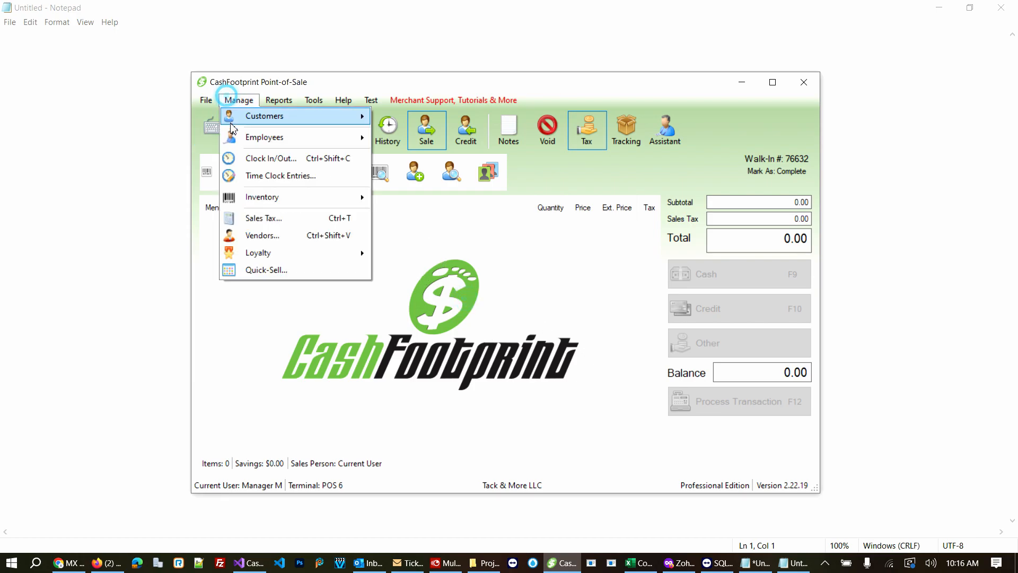
{"action": "mouse_move", "coordinate": [275, 198]}
{"action": "left_click", "coordinate": [411, 199]}
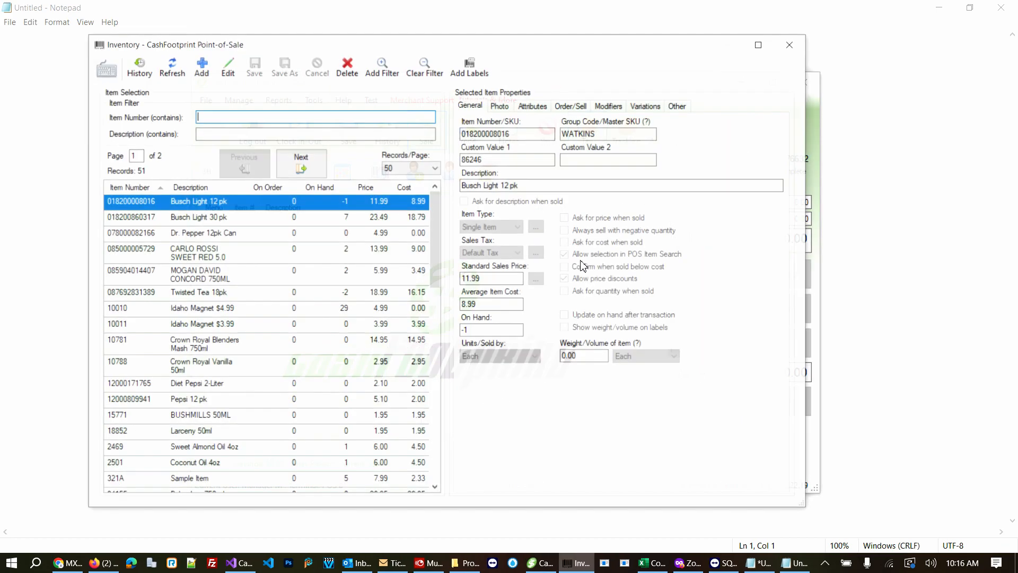
{"action": "type", "text": "6"}
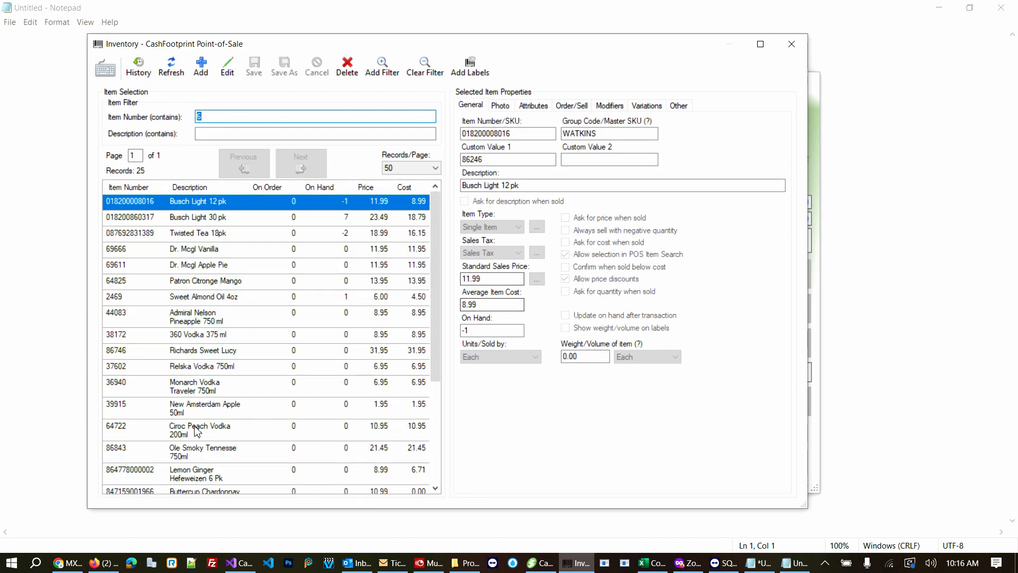
{"action": "key", "text": "Return"}
{"action": "left_click", "coordinate": [202, 352]}
{"action": "left_click", "coordinate": [490, 330]}
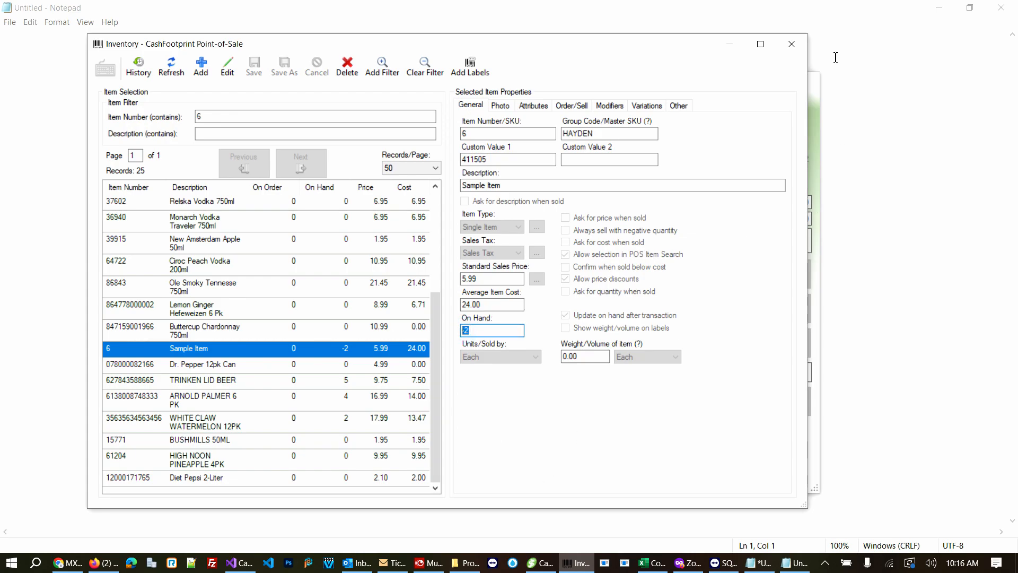
{"action": "left_click", "coordinate": [790, 45]}
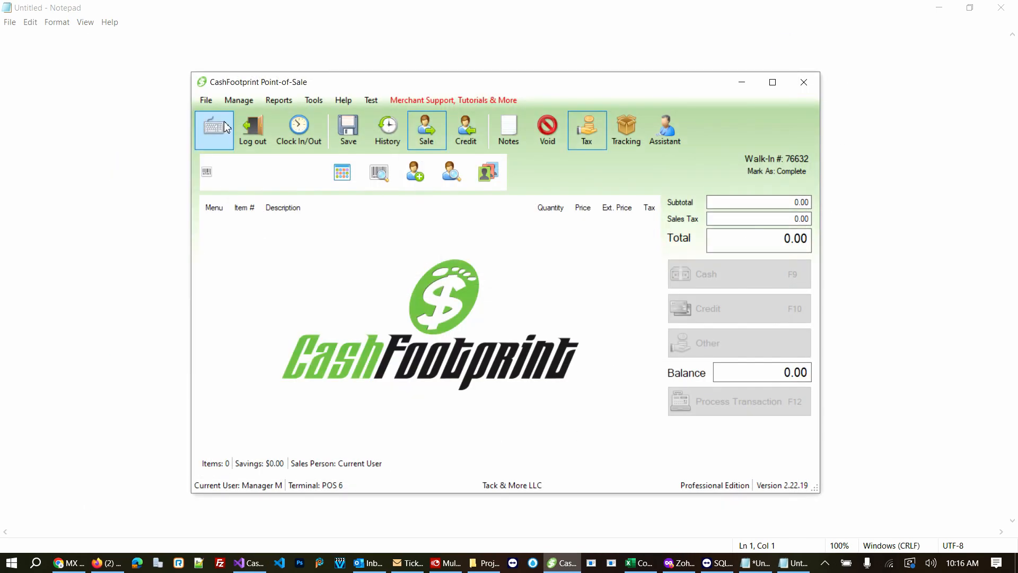
Receive the listed transfer in the inventory transfer window and request its transfer report.
{"action": "left_click", "coordinate": [231, 103]}
{"action": "left_click", "coordinate": [302, 197]}
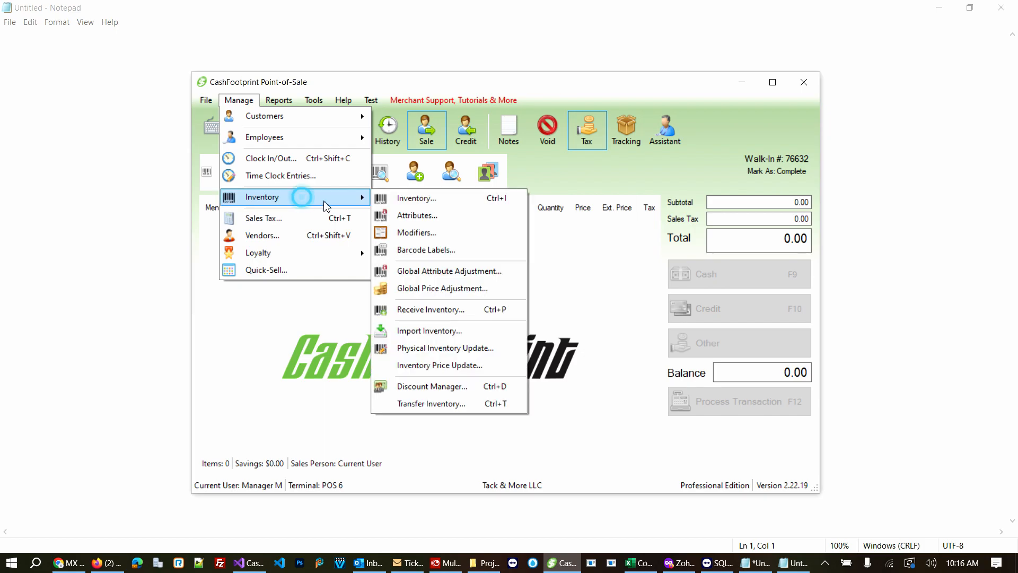
{"action": "left_click", "coordinate": [440, 404]}
{"action": "left_click", "coordinate": [243, 381]}
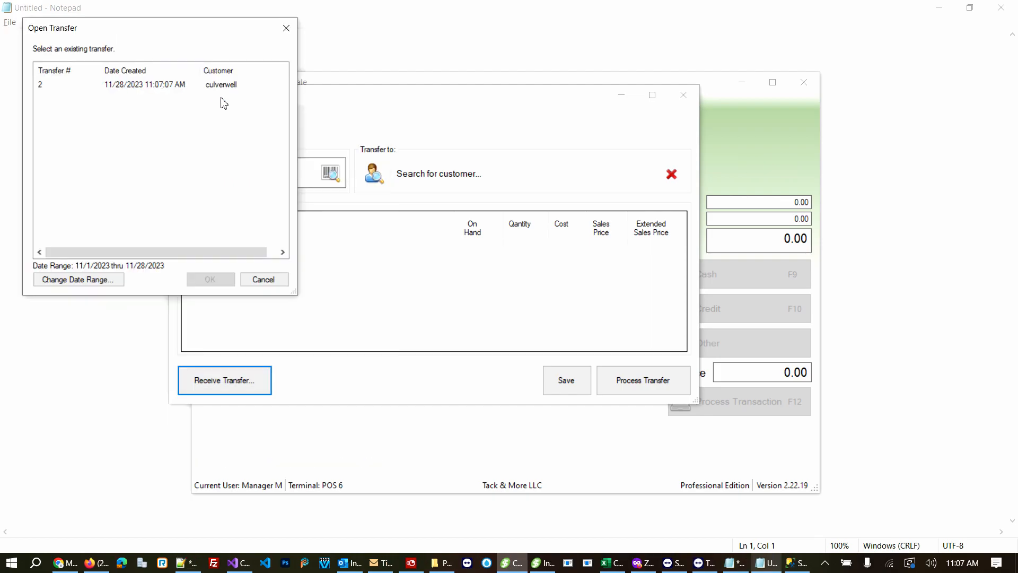
{"action": "left_click", "coordinate": [219, 85]}
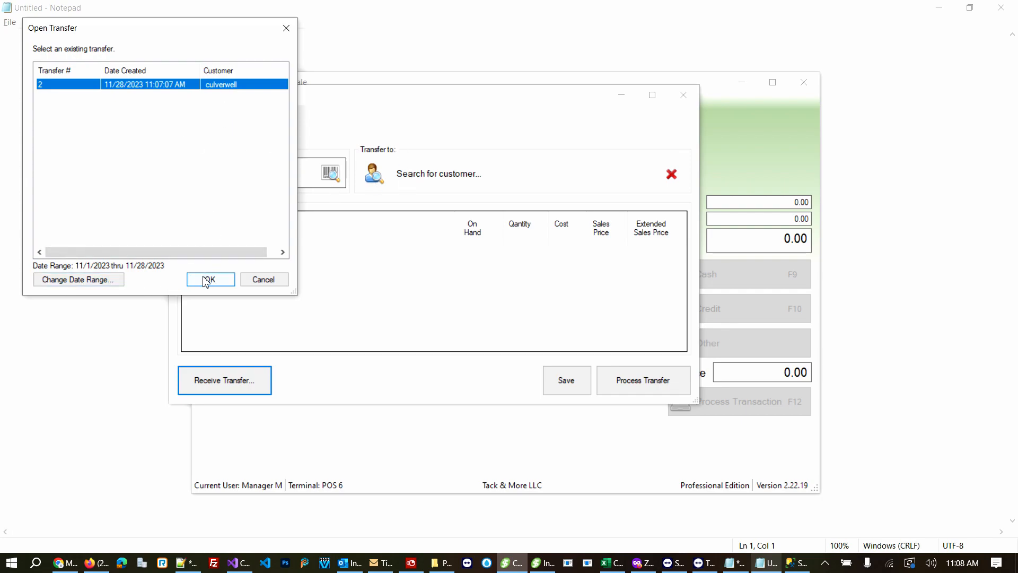
{"action": "double_click", "coordinate": [193, 85]}
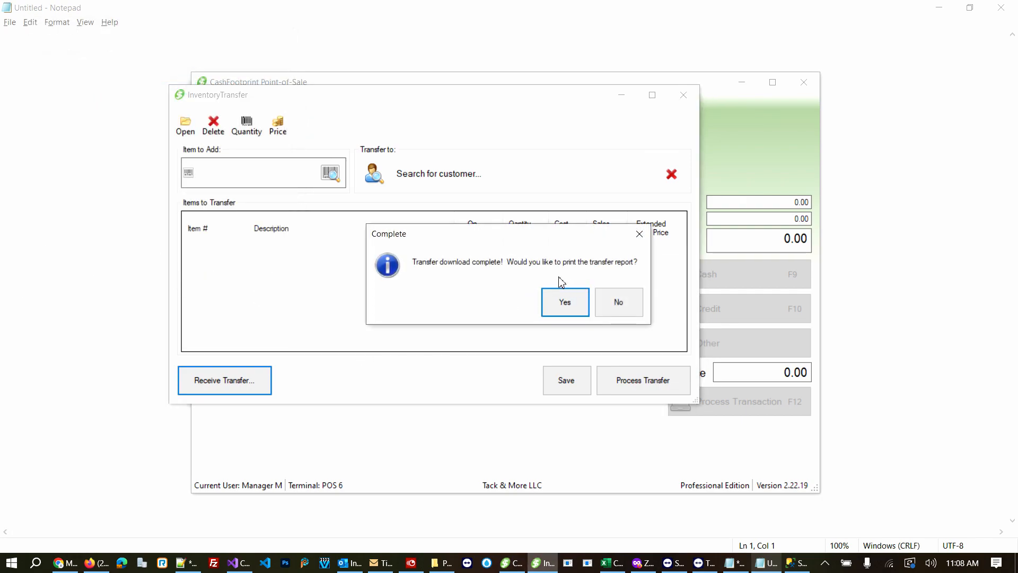
{"action": "left_click", "coordinate": [565, 303]}
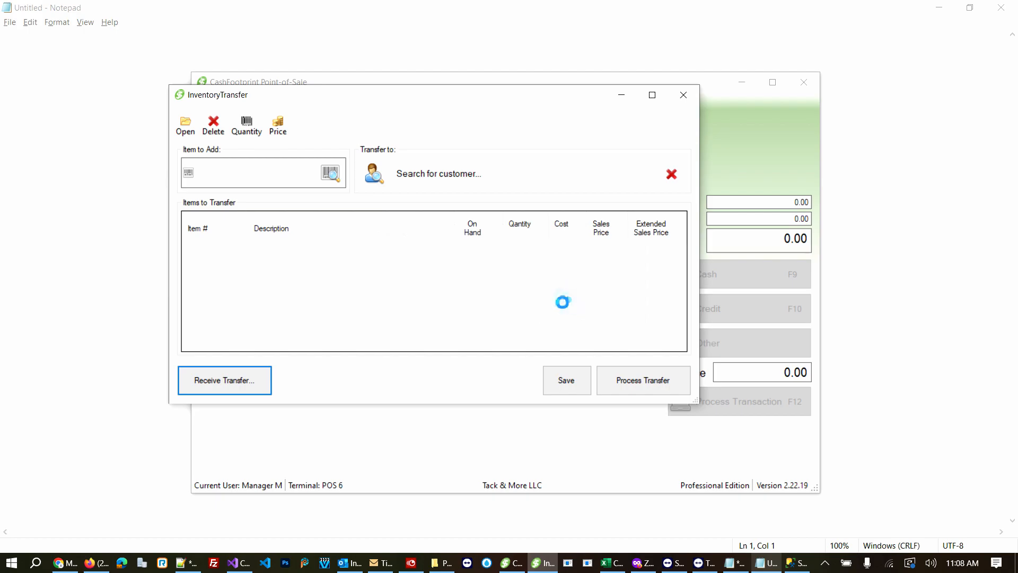